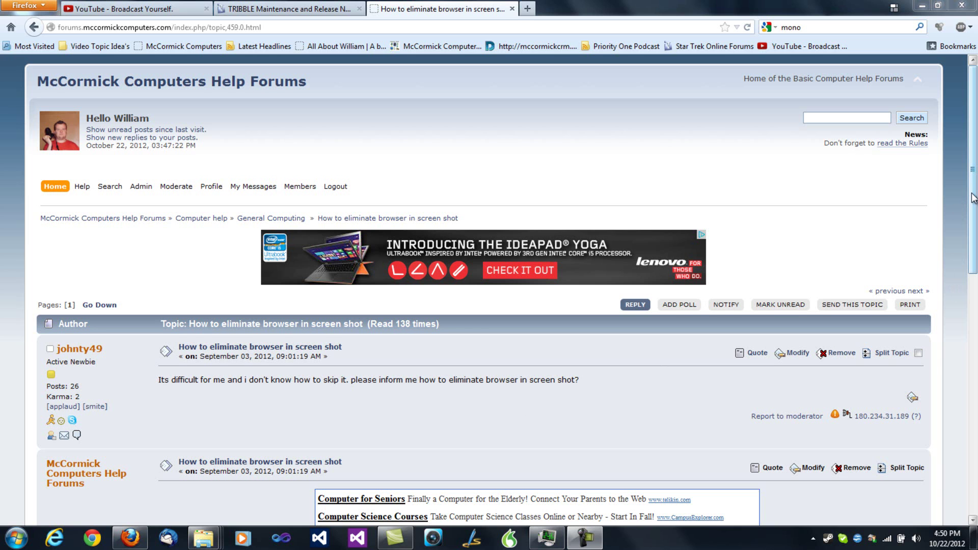
{"action": "scroll", "coordinate": [973, 197], "scroll_direction": "down", "scroll_amount": 1}
{"action": "left_click_drag", "start_coordinate": [161, 380], "coordinate": [275, 372]}
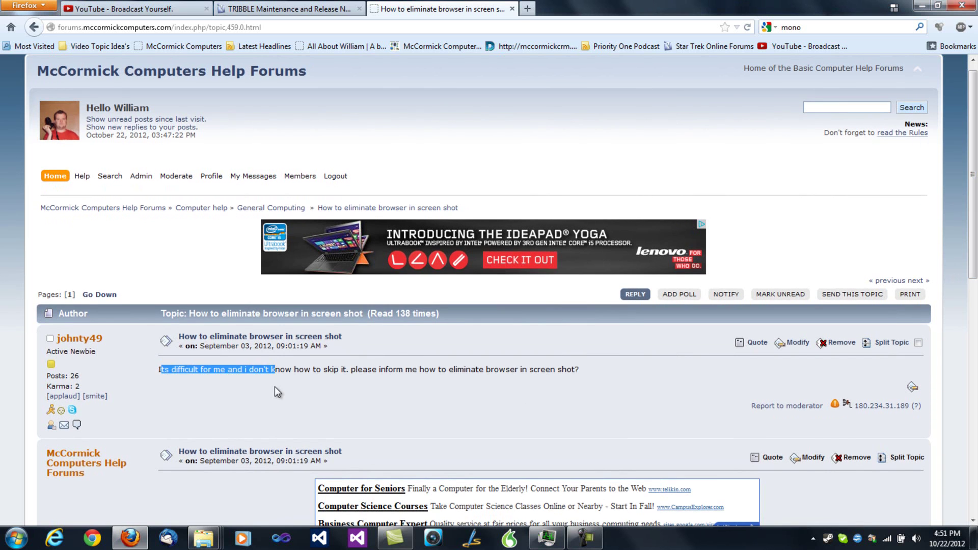
{"action": "left_click", "coordinate": [277, 392]}
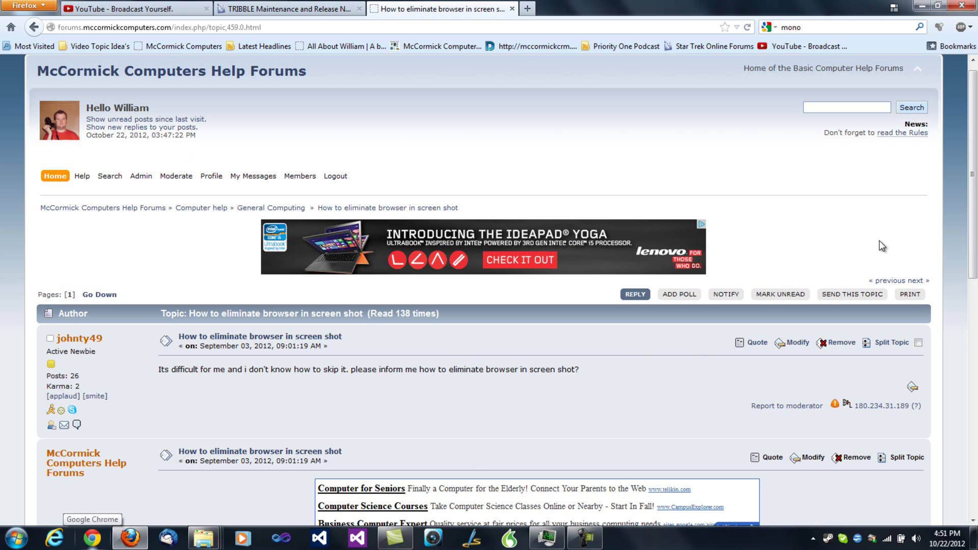
{"action": "key", "text": "F11"}
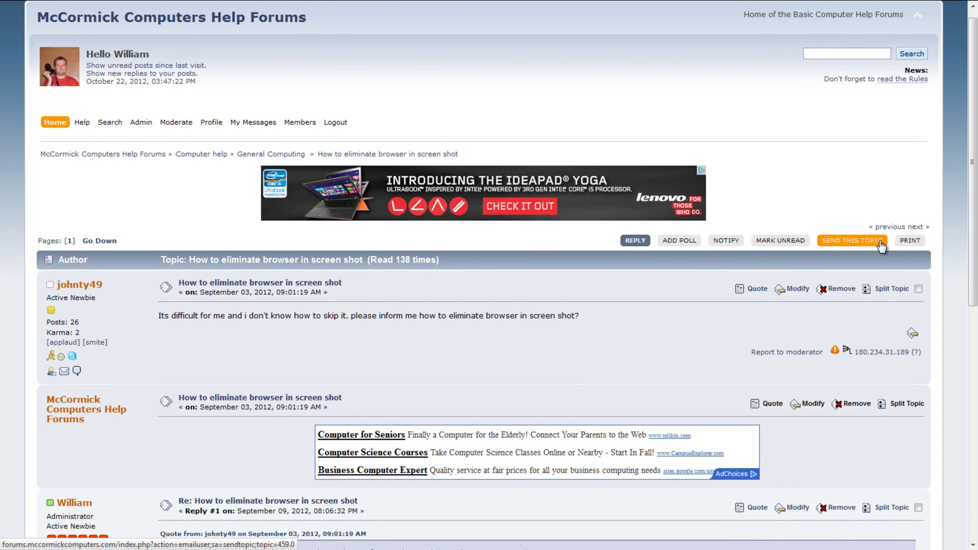
{"action": "key", "text": "F11"}
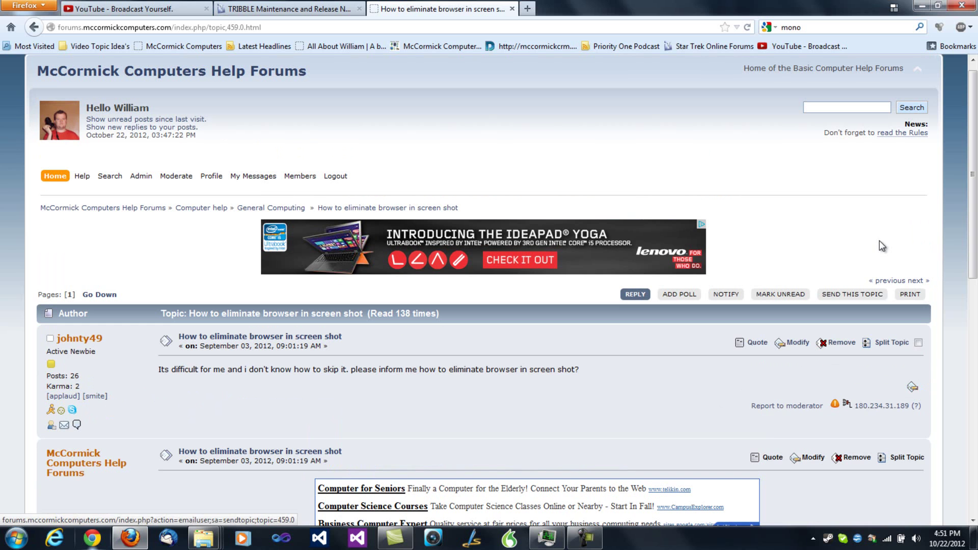
{"action": "left_click", "coordinate": [27, 6]}
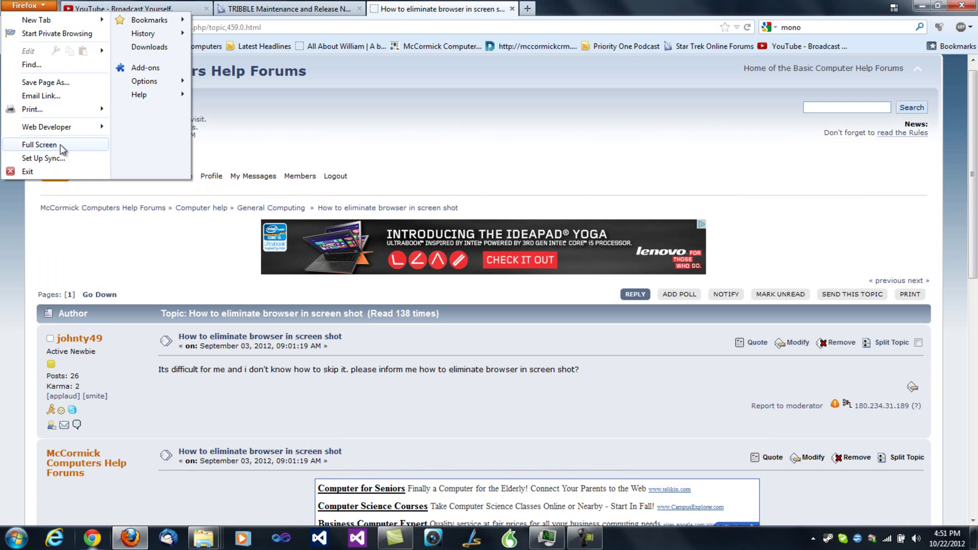
{"action": "left_click", "coordinate": [764, 200]}
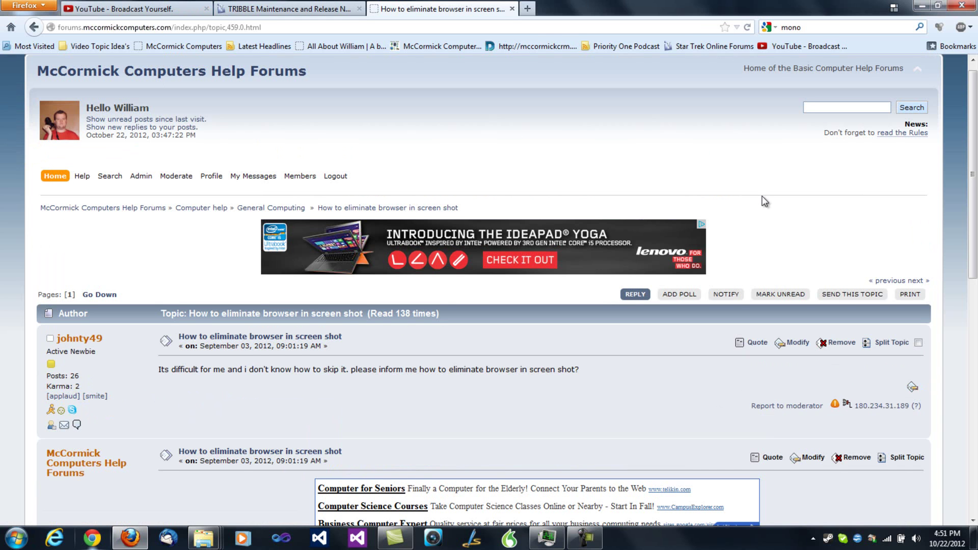
{"action": "key", "text": "alt"}
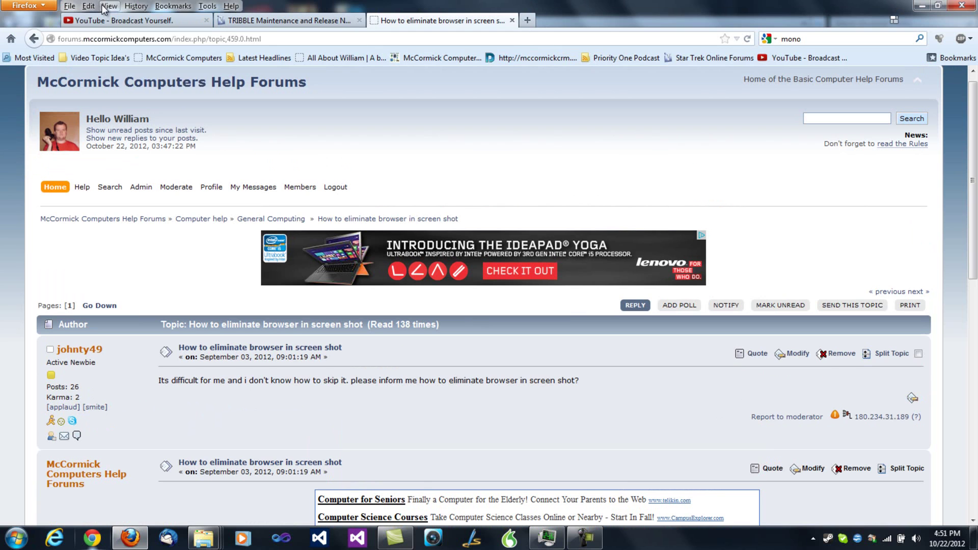
{"action": "left_click", "coordinate": [109, 6]}
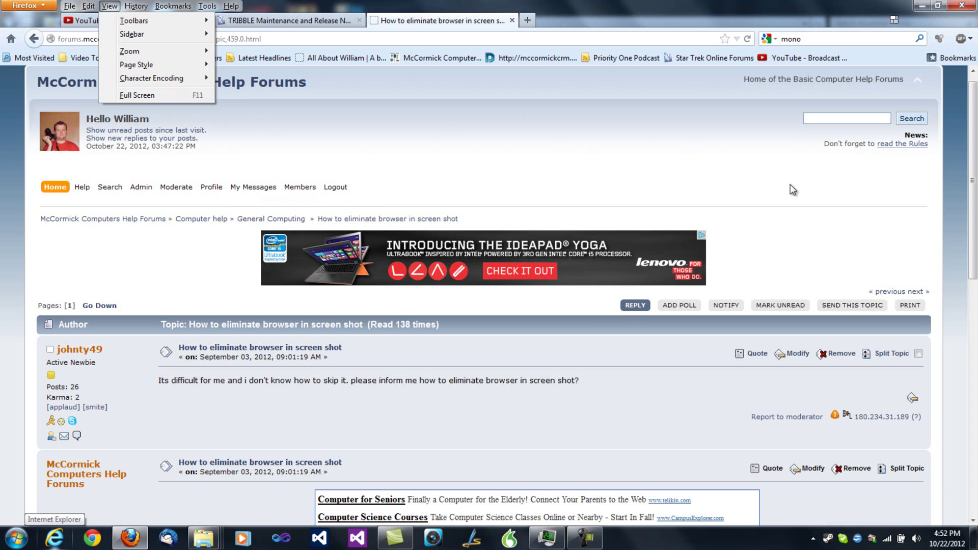
{"action": "key", "text": "Escape"}
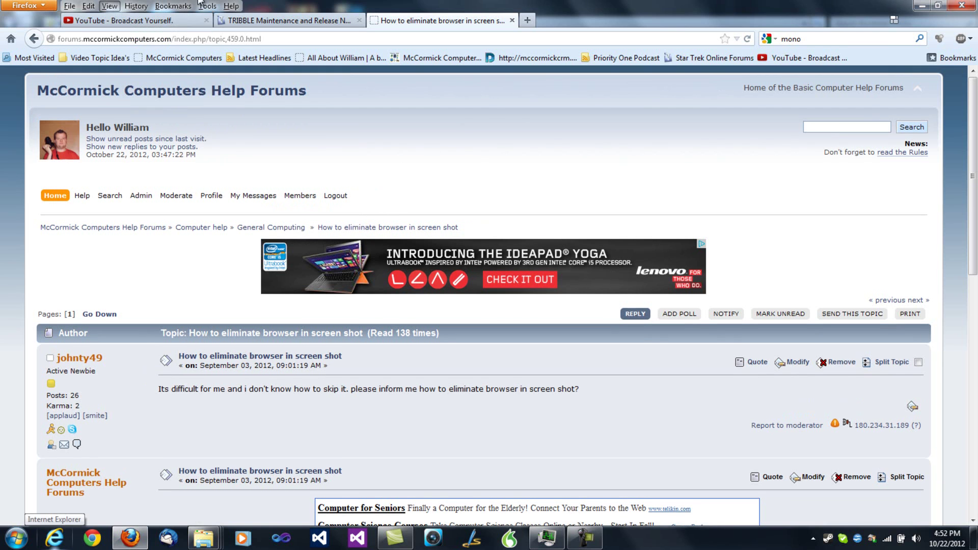
{"action": "left_click", "coordinate": [231, 6]}
{"action": "key", "text": "Escape"}
{"action": "key", "text": "alt"}
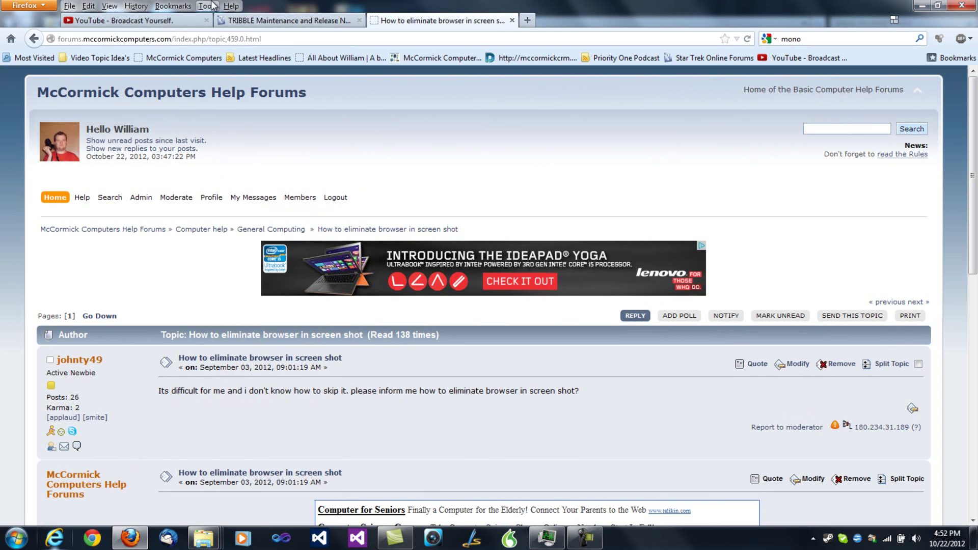
{"action": "key", "text": "alt"}
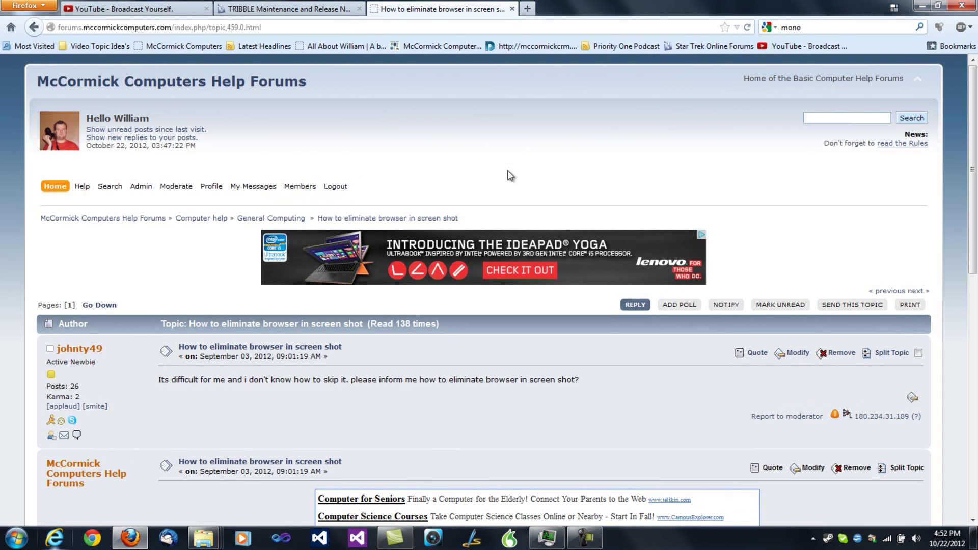
{"action": "mouse_move", "coordinate": [973, 126]}
{"action": "left_mouse_down"}
{"action": "mouse_move", "coordinate": [975, 149]}
{"action": "mouse_move", "coordinate": [972, 121]}
{"action": "left_mouse_up"}
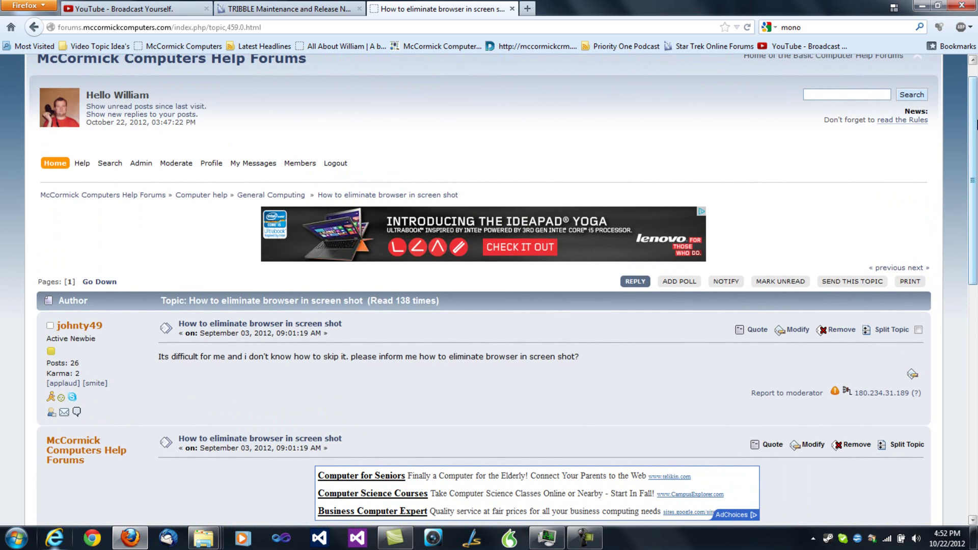
{"action": "left_click_drag", "start_coordinate": [973, 121], "coordinate": [972, 103]}
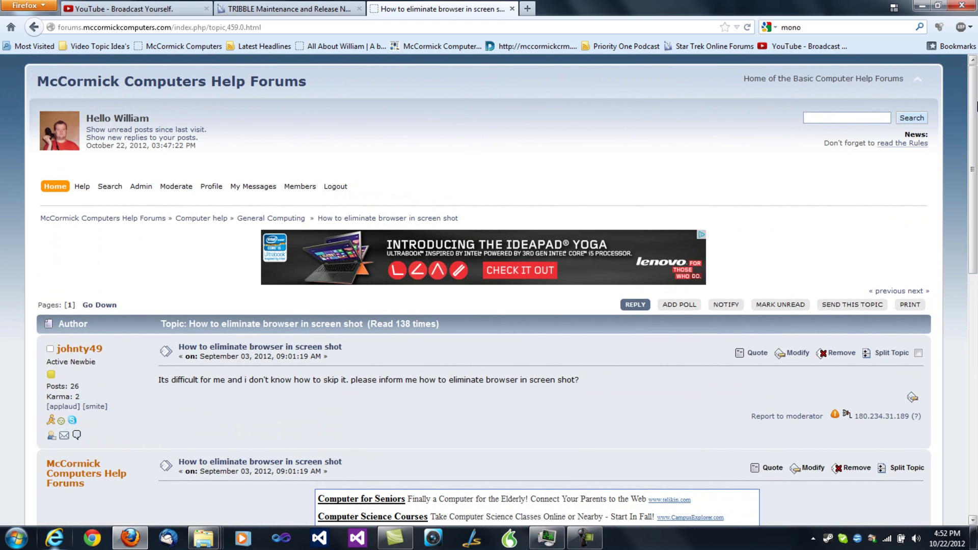